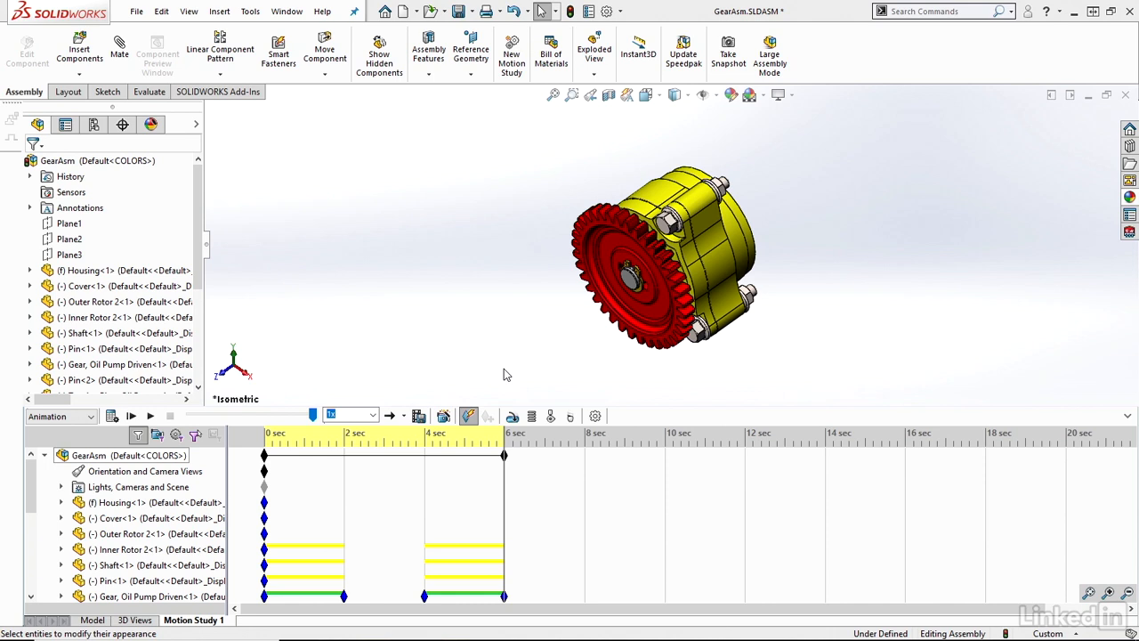
Play the motion study from the start and highlight the housing, cover and outer rotor in the timeline tree
{"action": "left_click", "coordinate": [131, 415]}
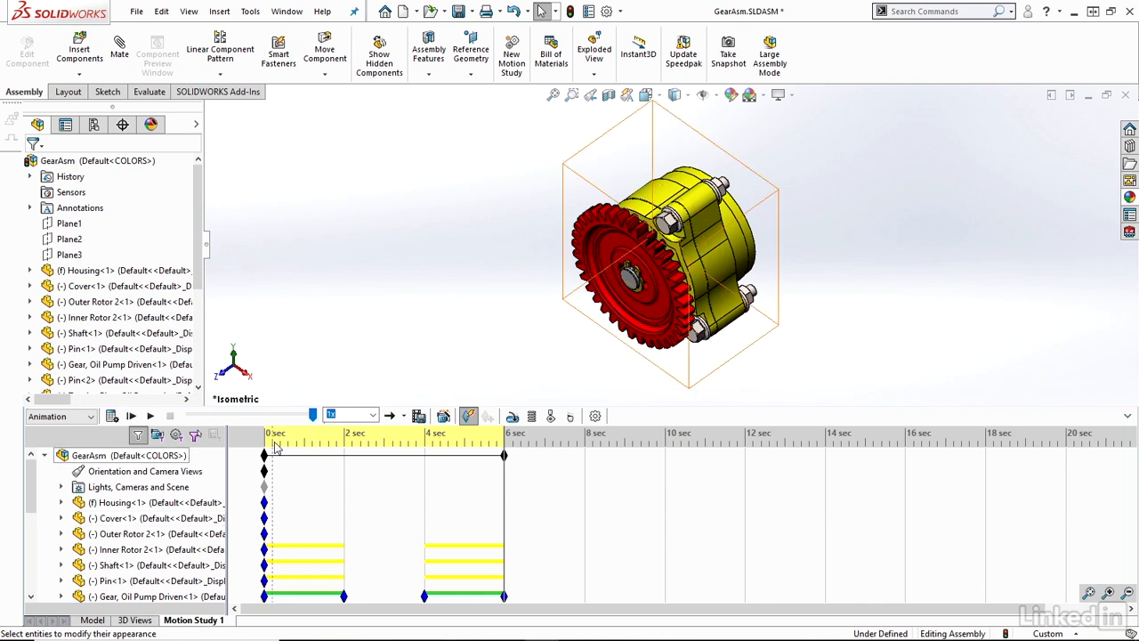
{"action": "left_click", "coordinate": [133, 503]}
{"action": "left_click", "coordinate": [125, 518]}
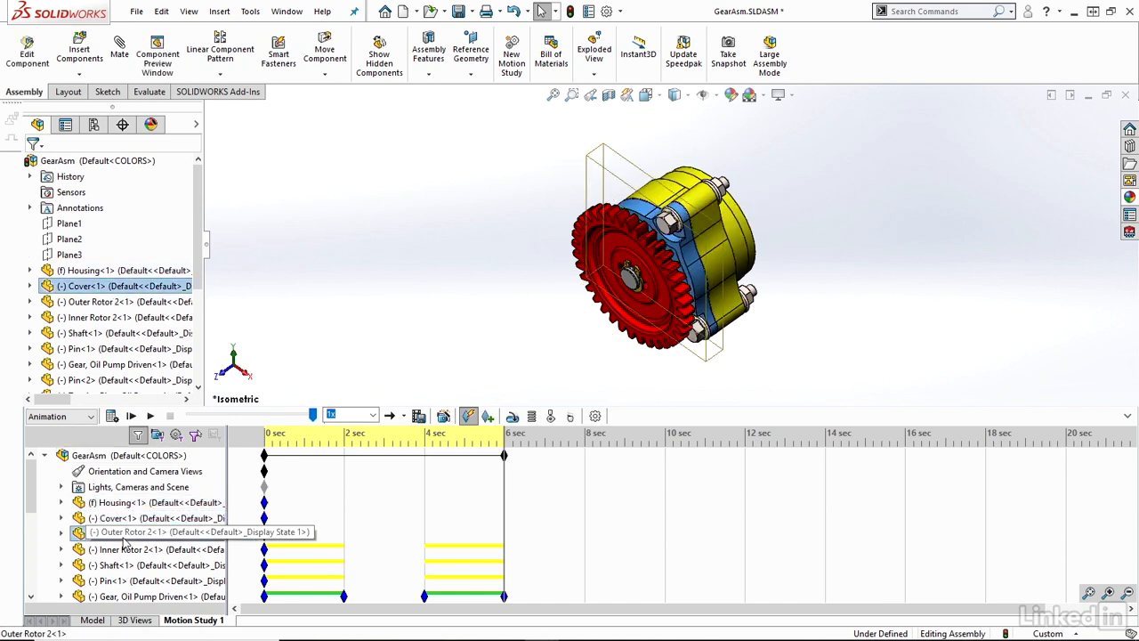
{"action": "left_click", "coordinate": [115, 532]}
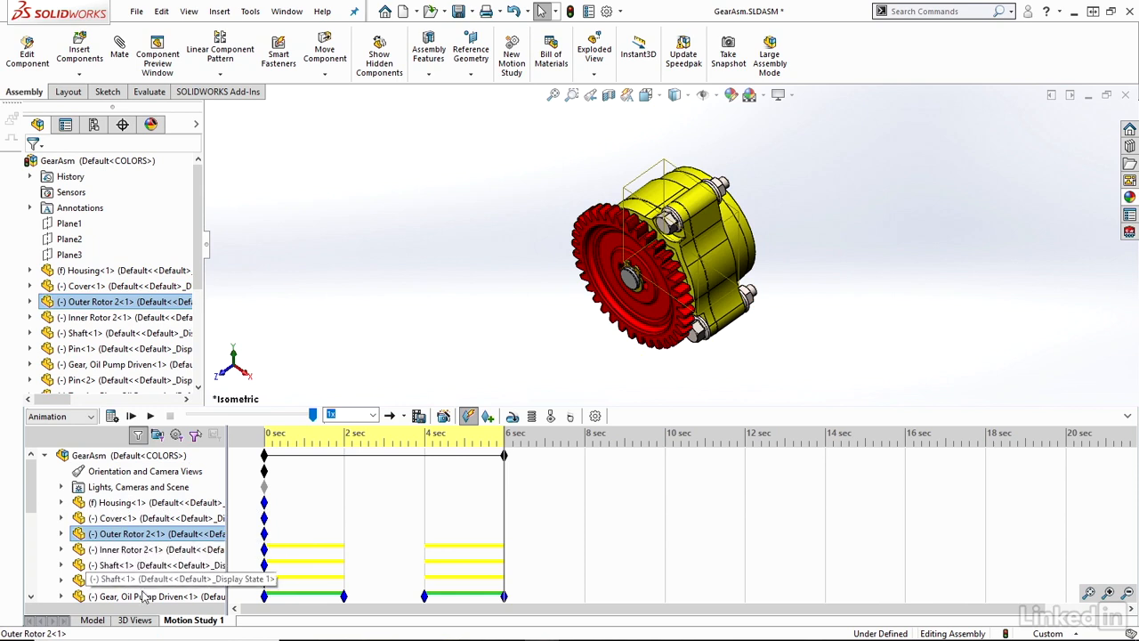
Hide the Gear, Oil Pump Driven component at the 3-second mark of the motion study
{"action": "left_click", "coordinate": [137, 594]}
{"action": "scroll", "coordinate": [178, 534], "scroll_direction": "down", "scroll_amount": 4}
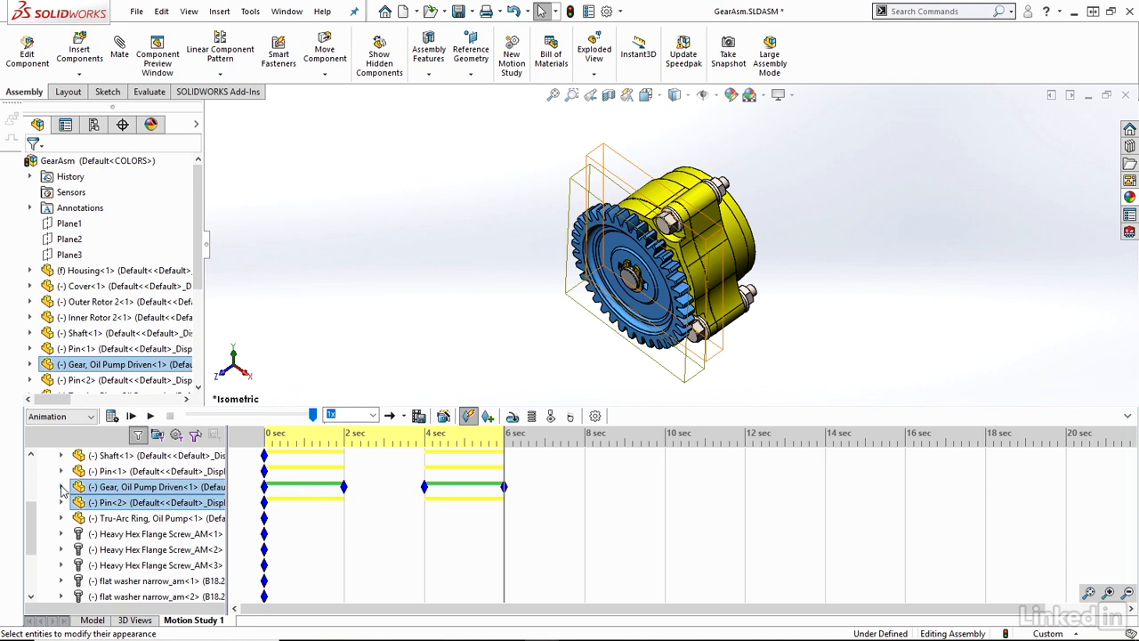
{"action": "left_click", "coordinate": [61, 486]}
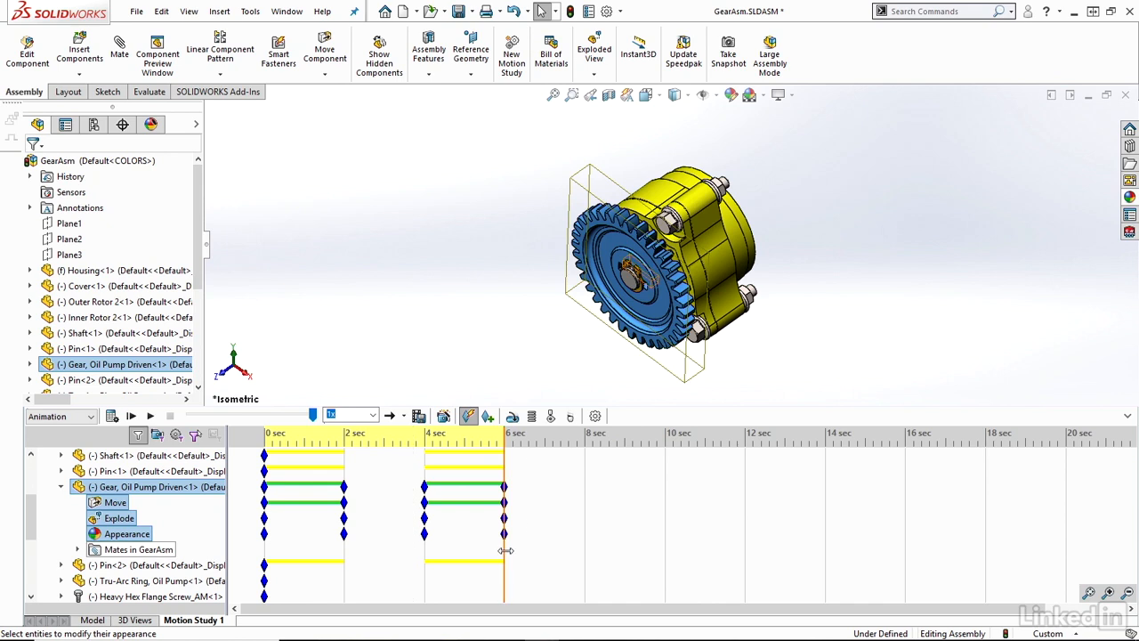
{"action": "left_click_drag", "start_coordinate": [505, 551], "coordinate": [385, 550]}
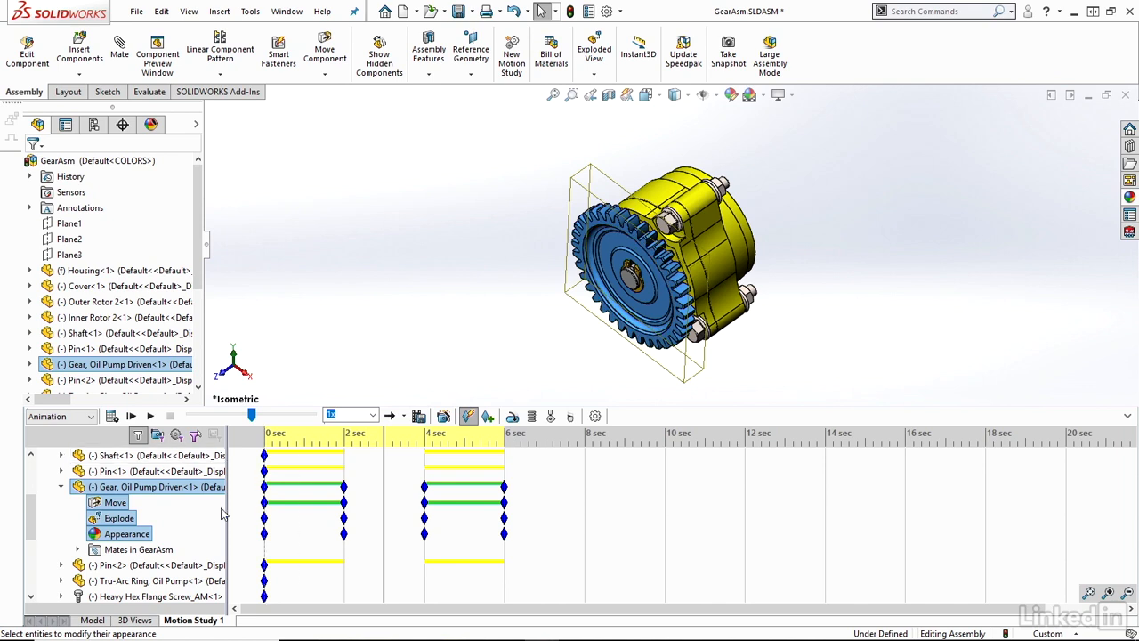
{"action": "right_click", "coordinate": [143, 538]}
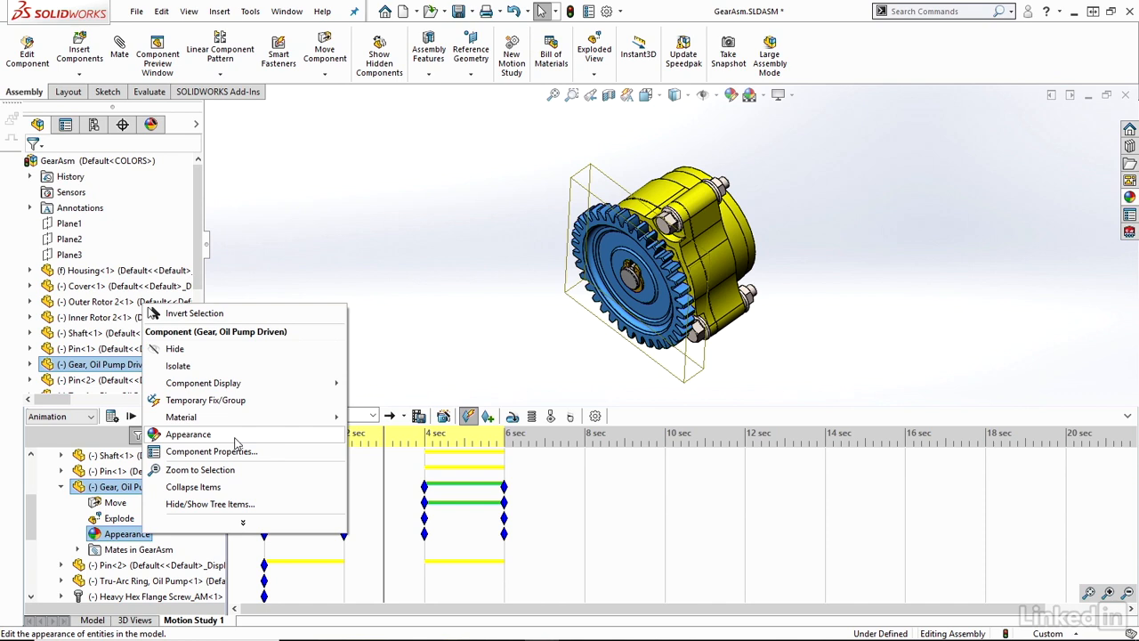
{"action": "mouse_move", "coordinate": [238, 390]}
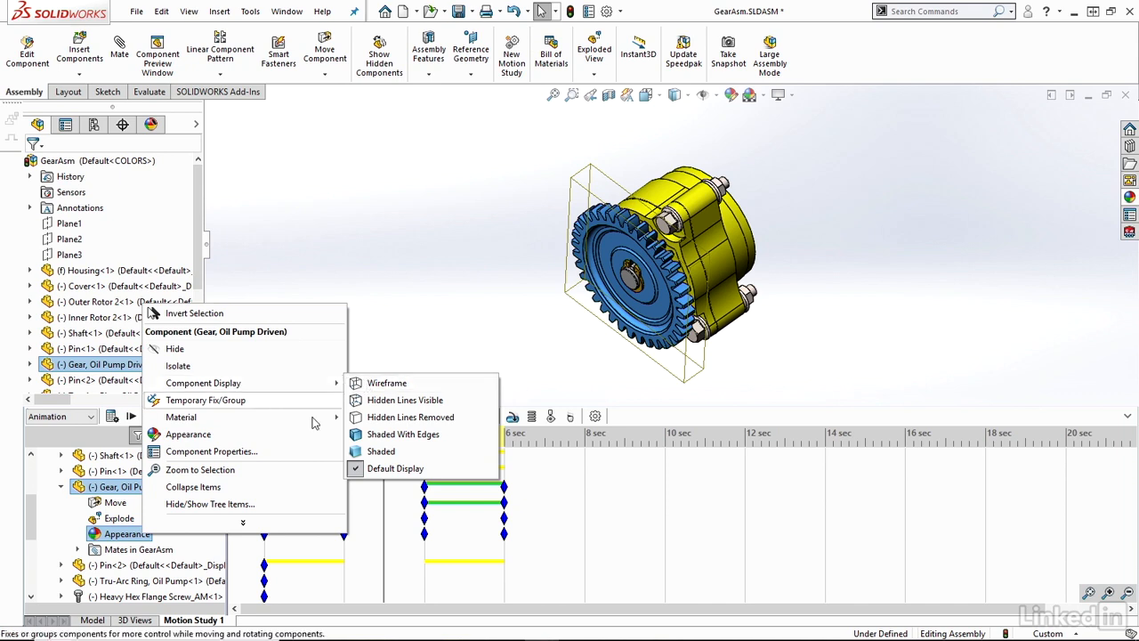
{"action": "left_click", "coordinate": [244, 524]}
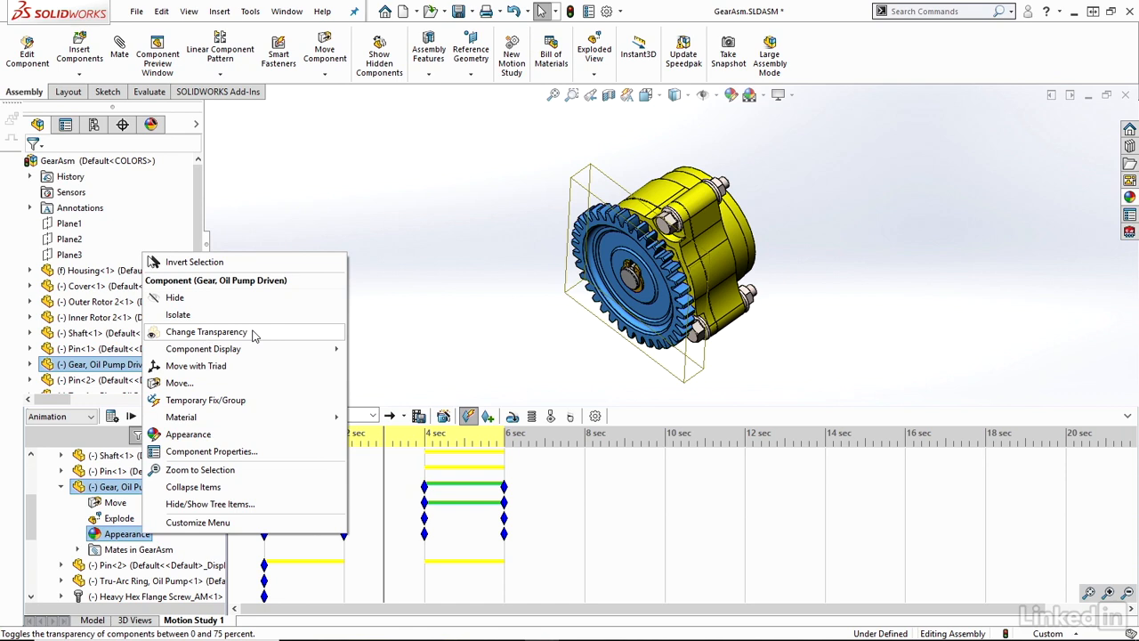
{"action": "left_click", "coordinate": [176, 298]}
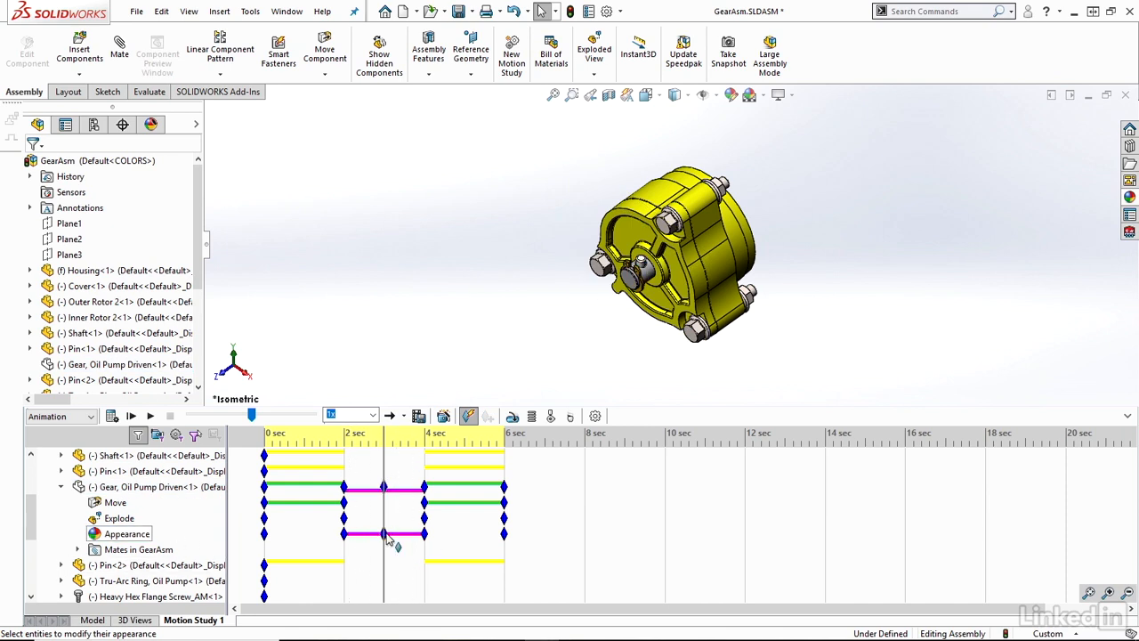
{"action": "mouse_move", "coordinate": [387, 537]}
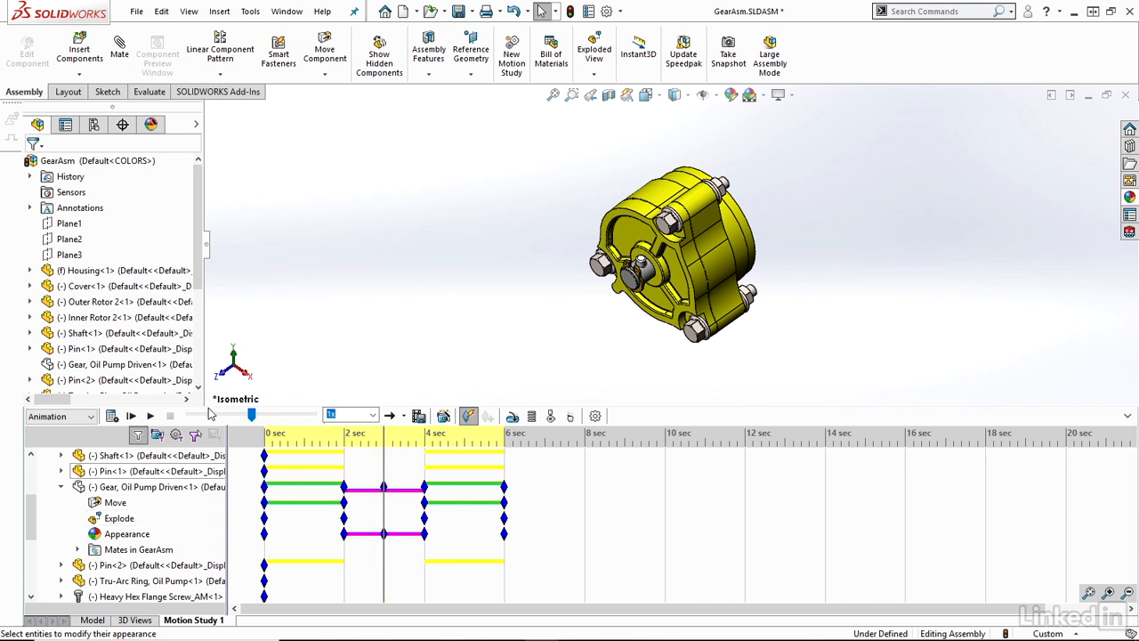
Calculate and play the animation, and scrub between about 2 and 4 seconds to examine the gear fading out and back in
{"action": "left_click", "coordinate": [113, 416]}
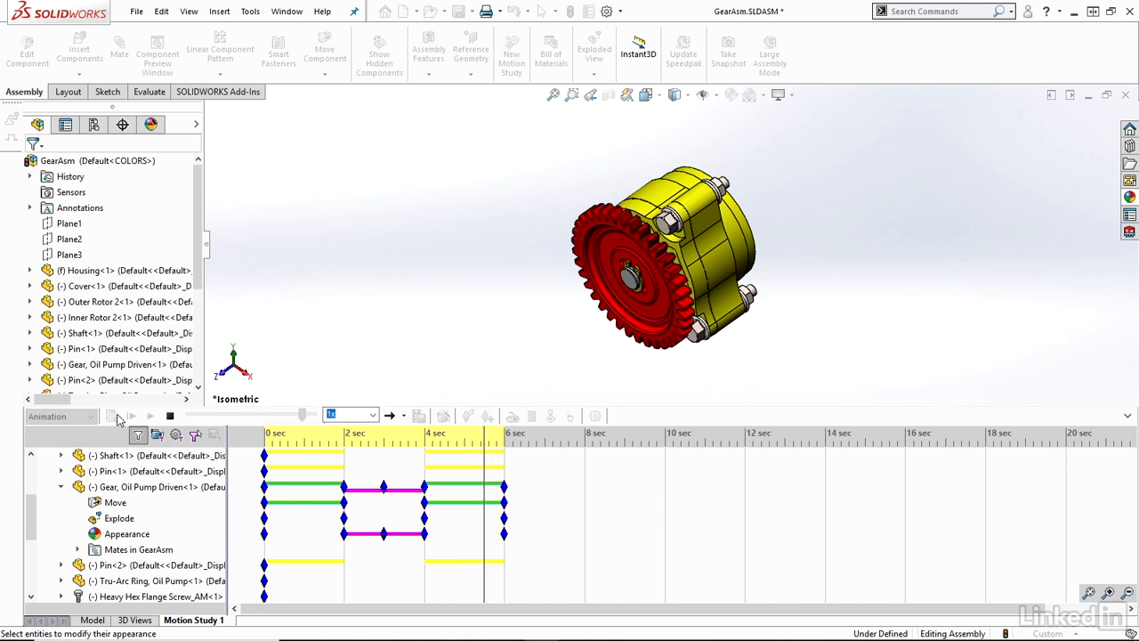
{"action": "left_click", "coordinate": [130, 417]}
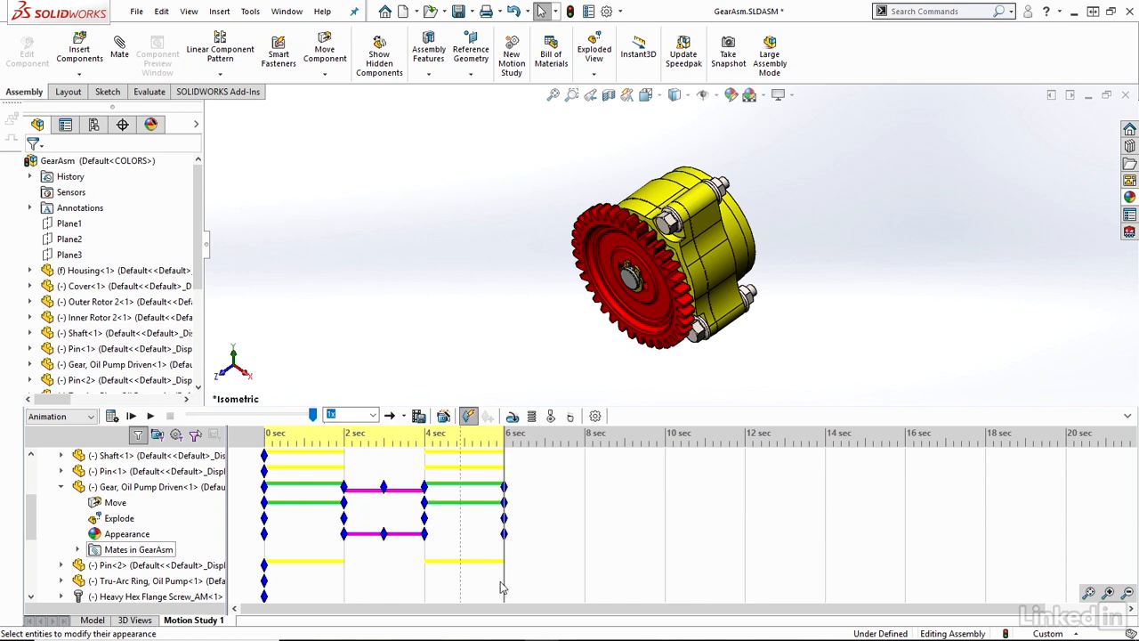
{"action": "left_click_drag", "start_coordinate": [507, 555], "coordinate": [368, 552]}
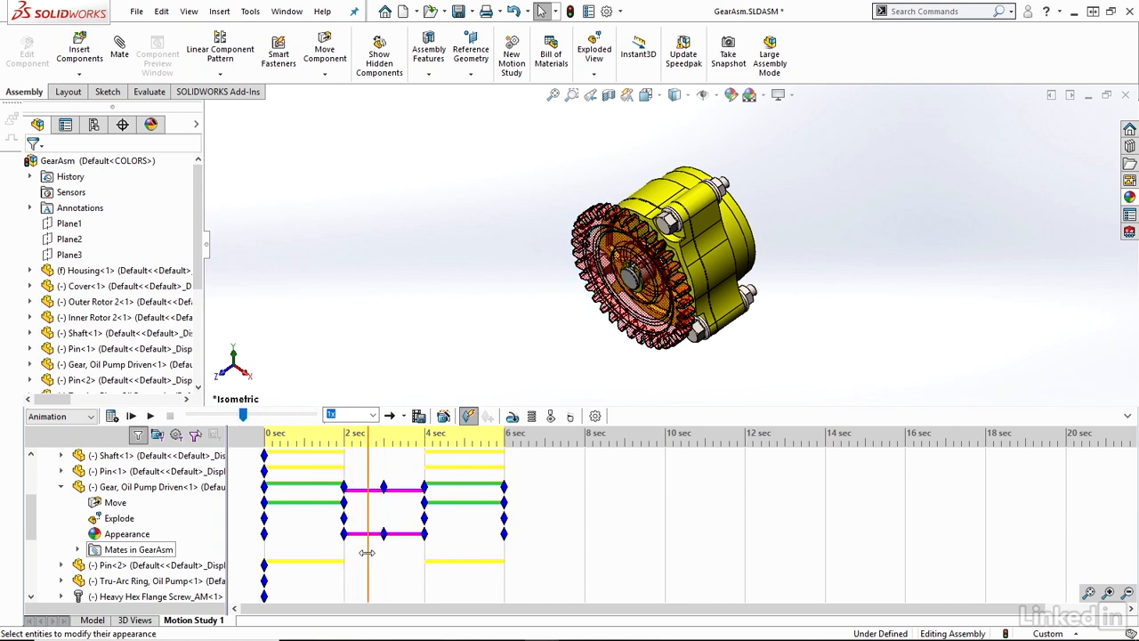
{"action": "mouse_move", "coordinate": [386, 538]}
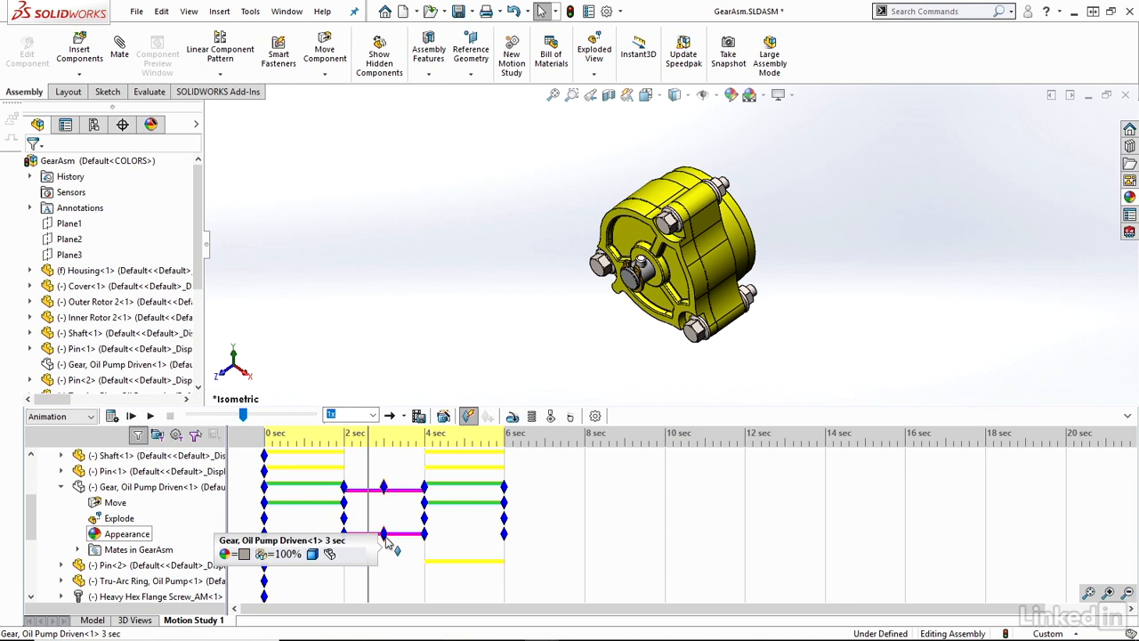
{"action": "mouse_move", "coordinate": [367, 498]}
{"action": "left_mouse_down"}
{"action": "mouse_move", "coordinate": [415, 498]}
{"action": "mouse_move", "coordinate": [358, 502]}
{"action": "mouse_move", "coordinate": [383, 505]}
{"action": "left_mouse_up"}
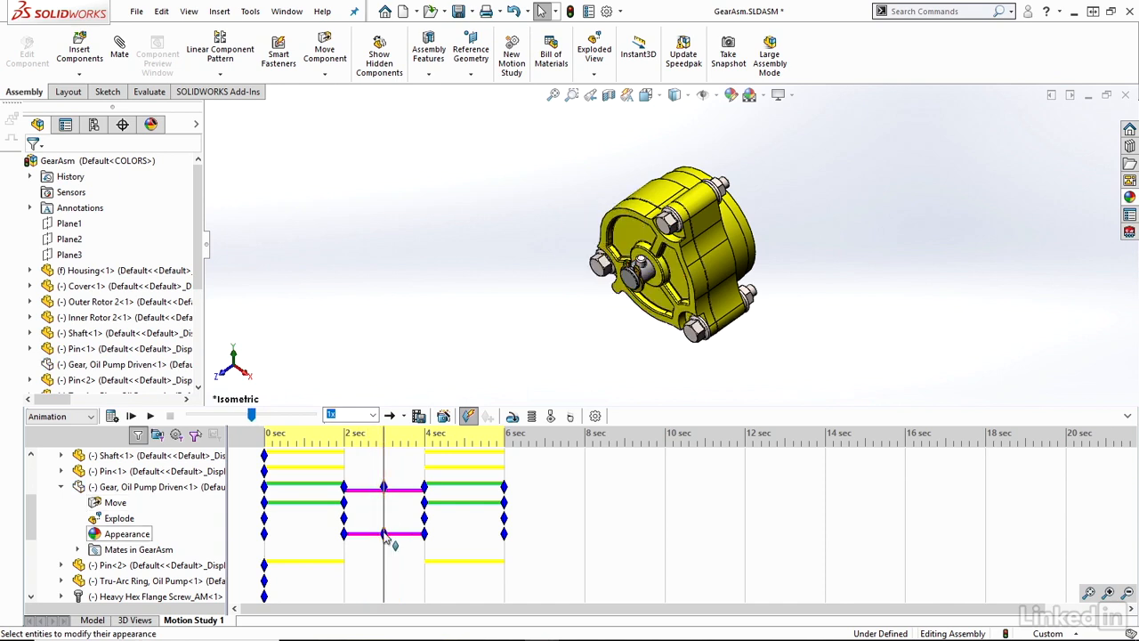
{"action": "mouse_move", "coordinate": [384, 535]}
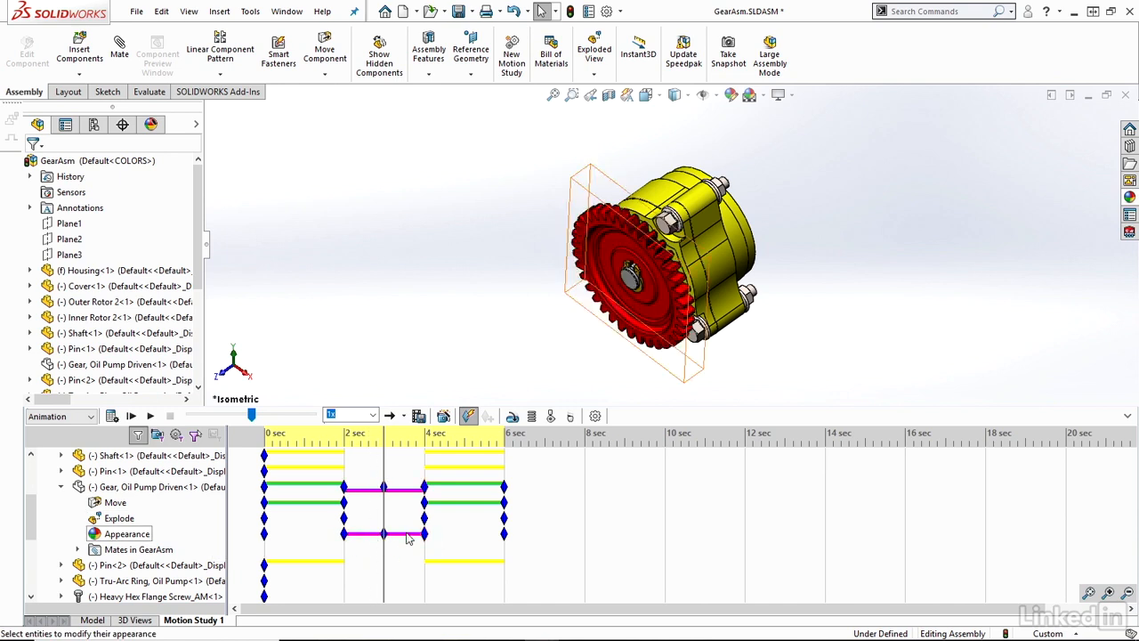
{"action": "mouse_move", "coordinate": [385, 523]}
{"action": "left_mouse_down"}
{"action": "mouse_move", "coordinate": [342, 526]}
{"action": "mouse_move", "coordinate": [425, 530]}
{"action": "left_mouse_up"}
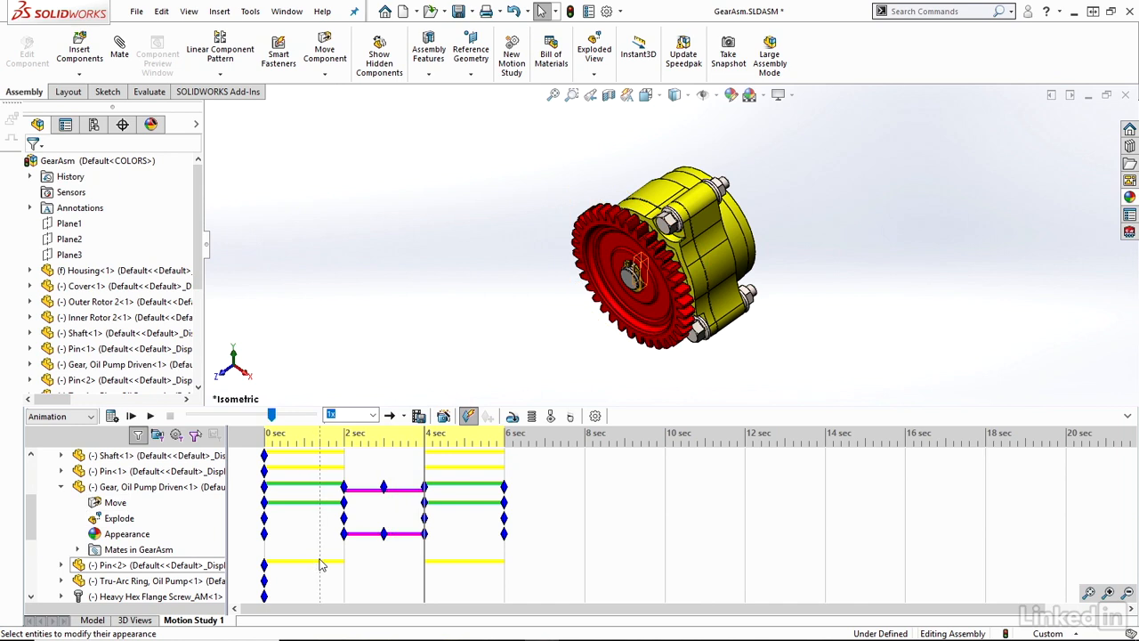
{"action": "left_click_drag", "start_coordinate": [424, 463], "coordinate": [384, 460]}
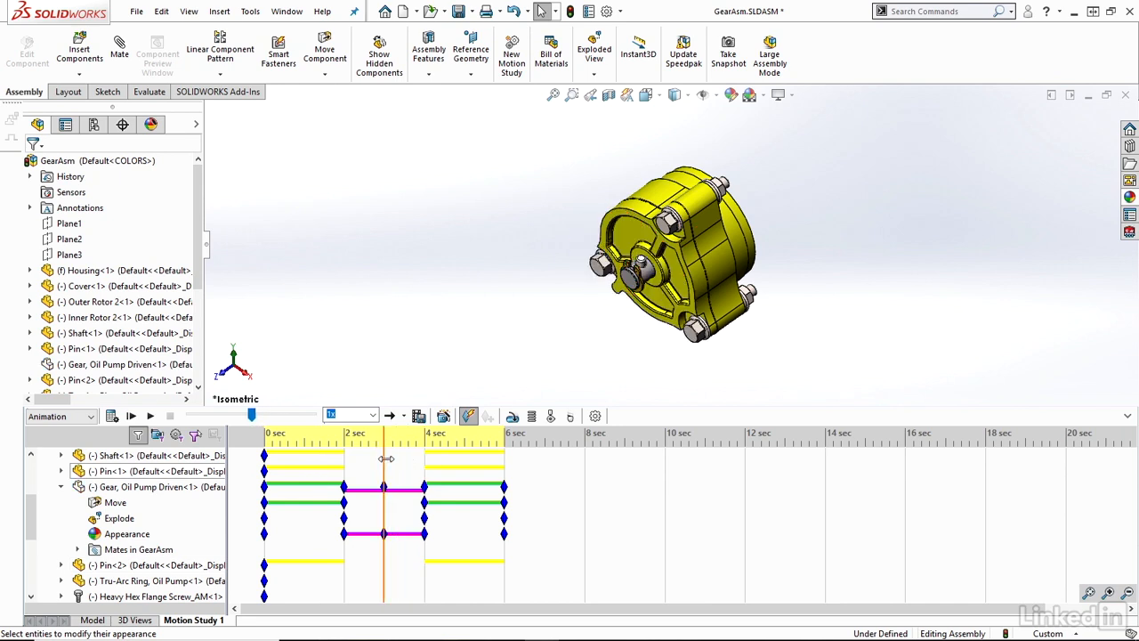
{"action": "left_click_drag", "start_coordinate": [382, 514], "coordinate": [360, 513]}
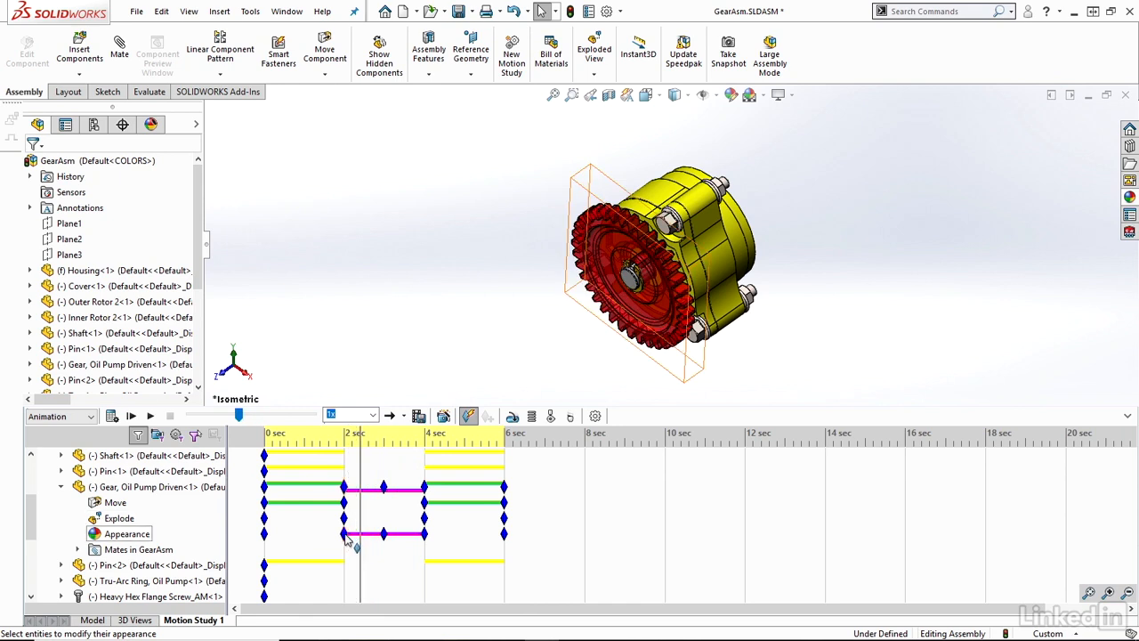
Move the gear's appearance key from 2 seconds to 0 seconds and scrub the timeline to preview the fade
{"action": "mouse_move", "coordinate": [347, 539]}
{"action": "left_click_drag", "start_coordinate": [347, 541], "coordinate": [265, 540]}
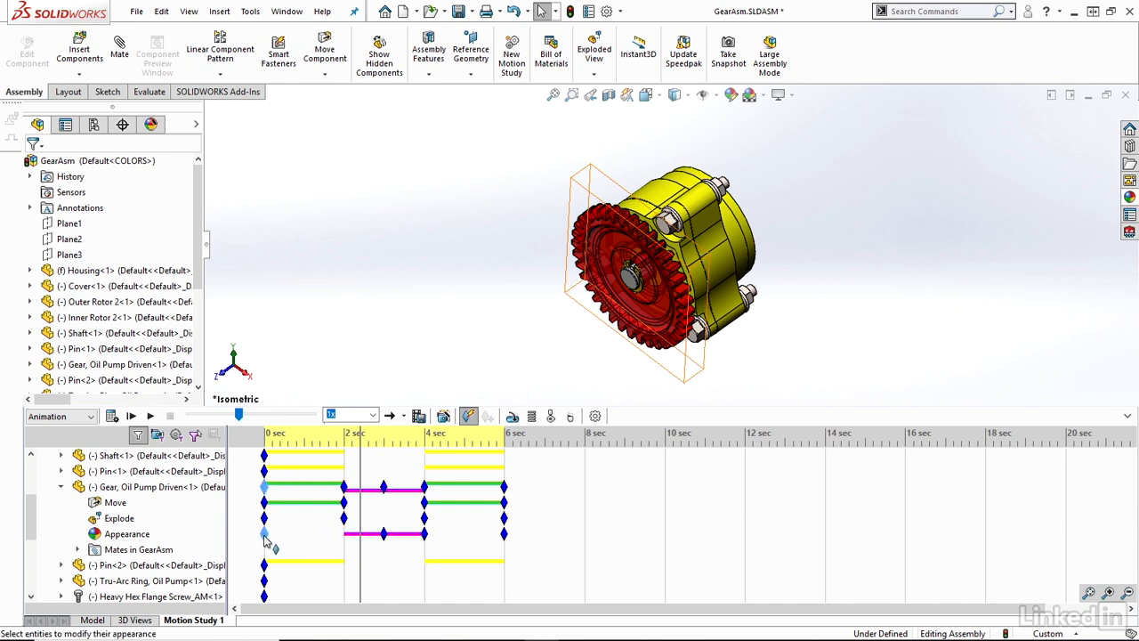
{"action": "mouse_move", "coordinate": [360, 516]}
{"action": "left_mouse_down"}
{"action": "mouse_move", "coordinate": [257, 518]}
{"action": "mouse_move", "coordinate": [424, 532]}
{"action": "mouse_move", "coordinate": [384, 532]}
{"action": "mouse_move", "coordinate": [396, 540]}
{"action": "mouse_move", "coordinate": [507, 538]}
{"action": "left_mouse_up"}
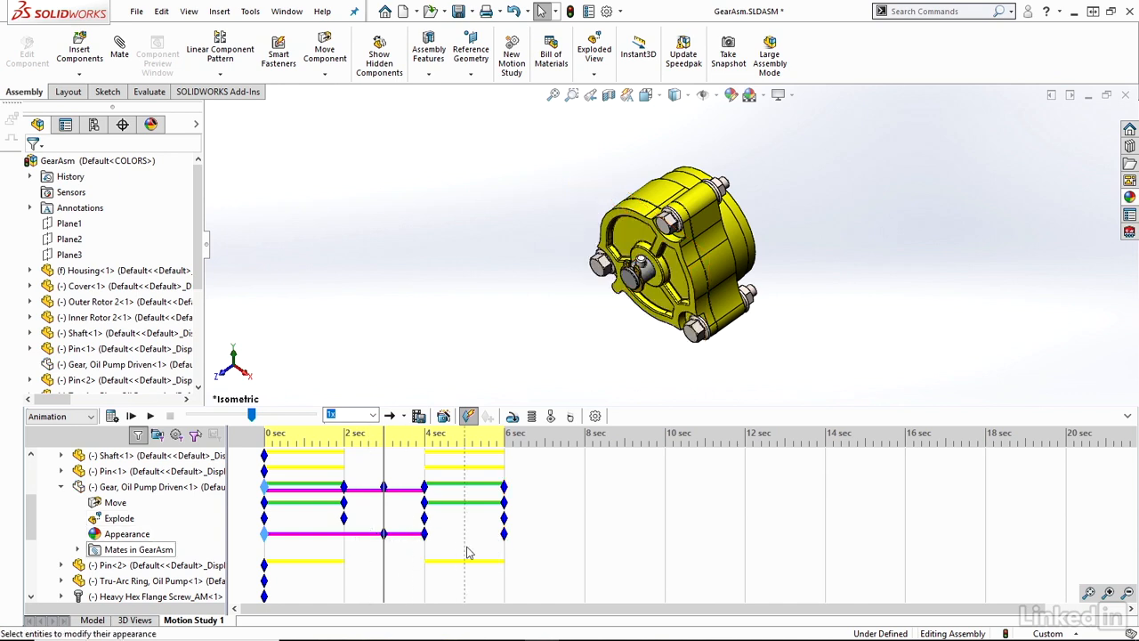
Delete the gear's appearance keys at 4 and 6 seconds, and recalculate and replay the animation
{"action": "left_click", "coordinate": [426, 537]}
{"action": "right_click", "coordinate": [427, 534]}
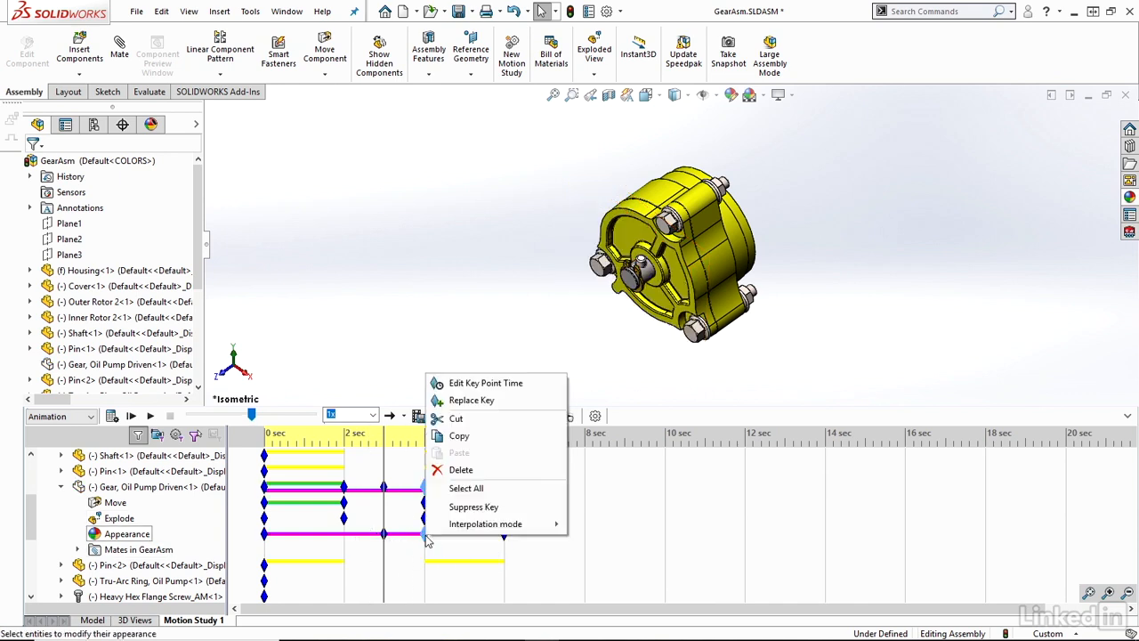
{"action": "left_click", "coordinate": [461, 469]}
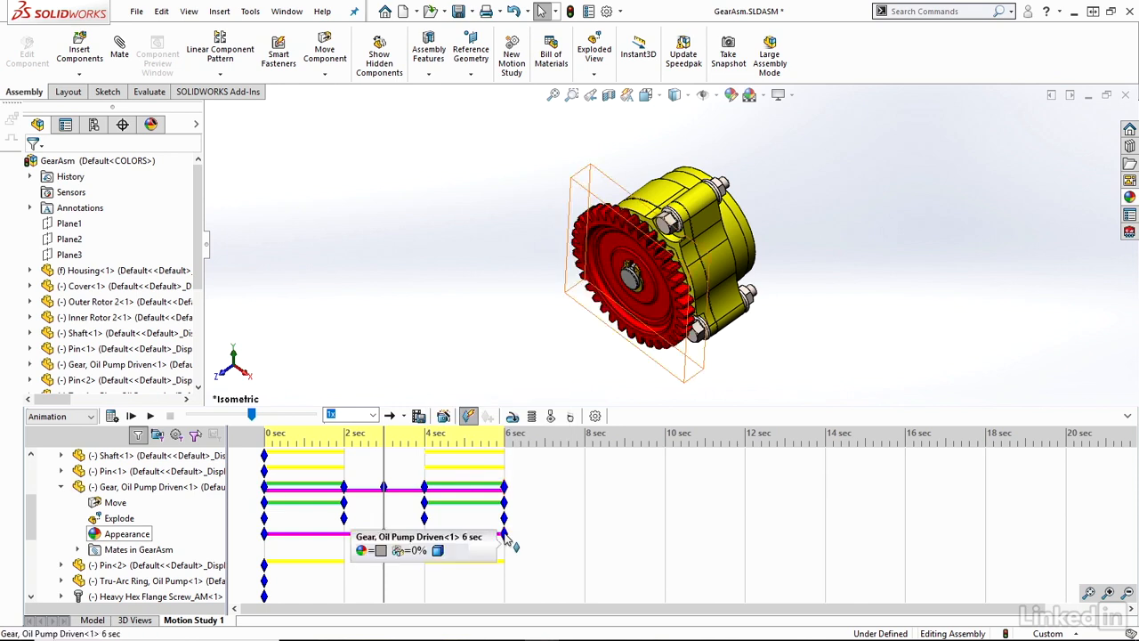
{"action": "left_click", "coordinate": [523, 472]}
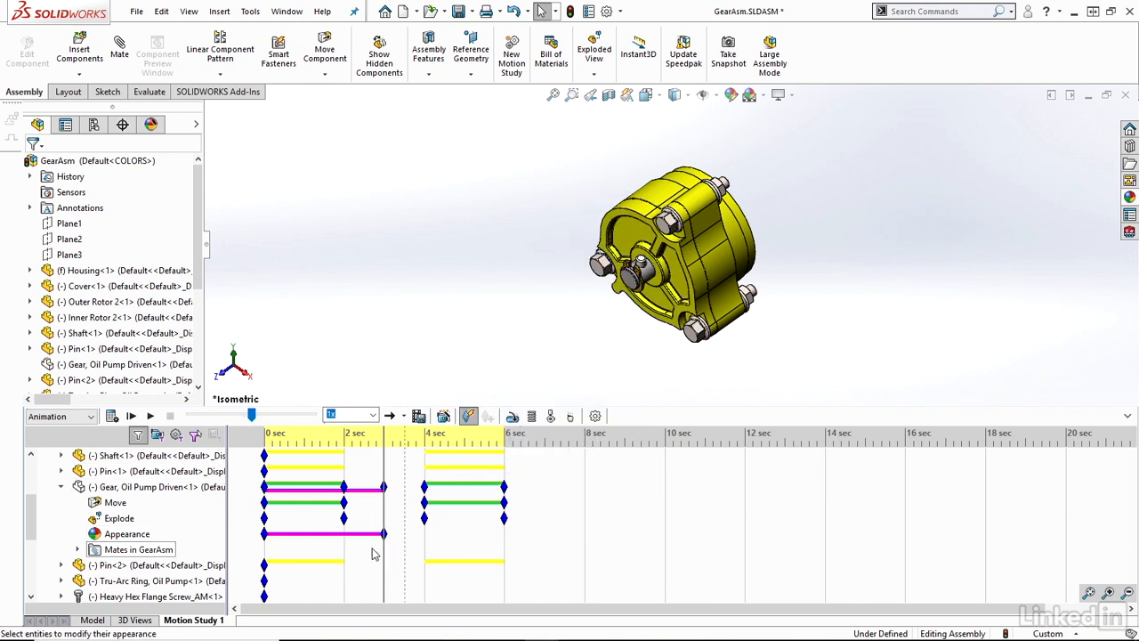
{"action": "left_click", "coordinate": [108, 416]}
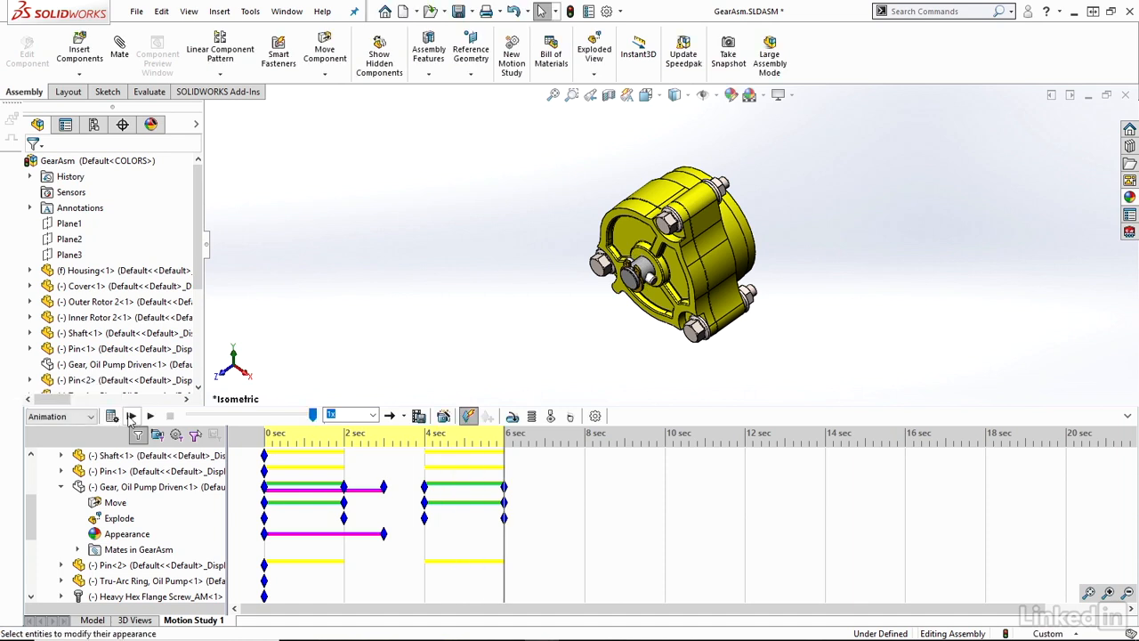
{"action": "left_click", "coordinate": [131, 416]}
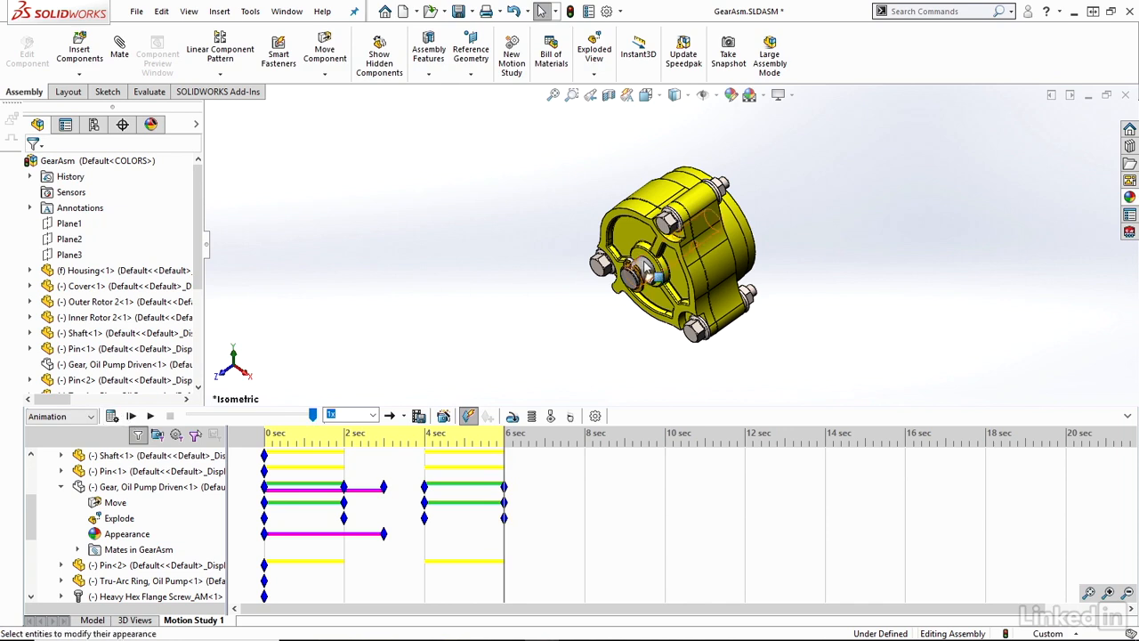
Change the shaft's appearance color to bright green at the 5-second mark and play the animation
{"action": "left_click", "coordinate": [644, 269]}
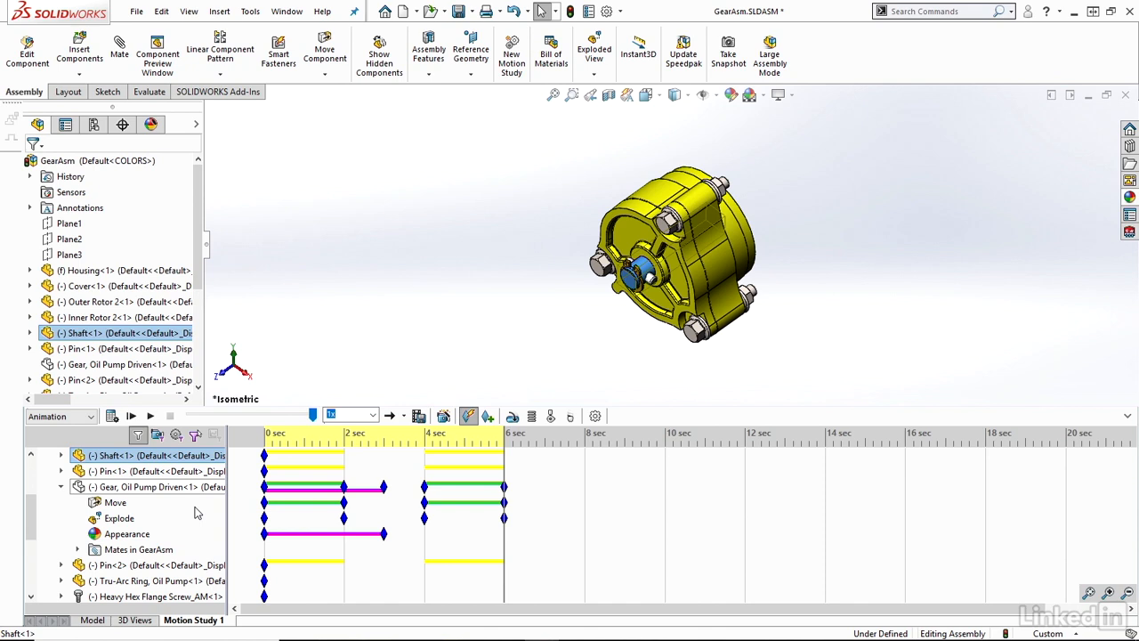
{"action": "left_click", "coordinate": [61, 455]}
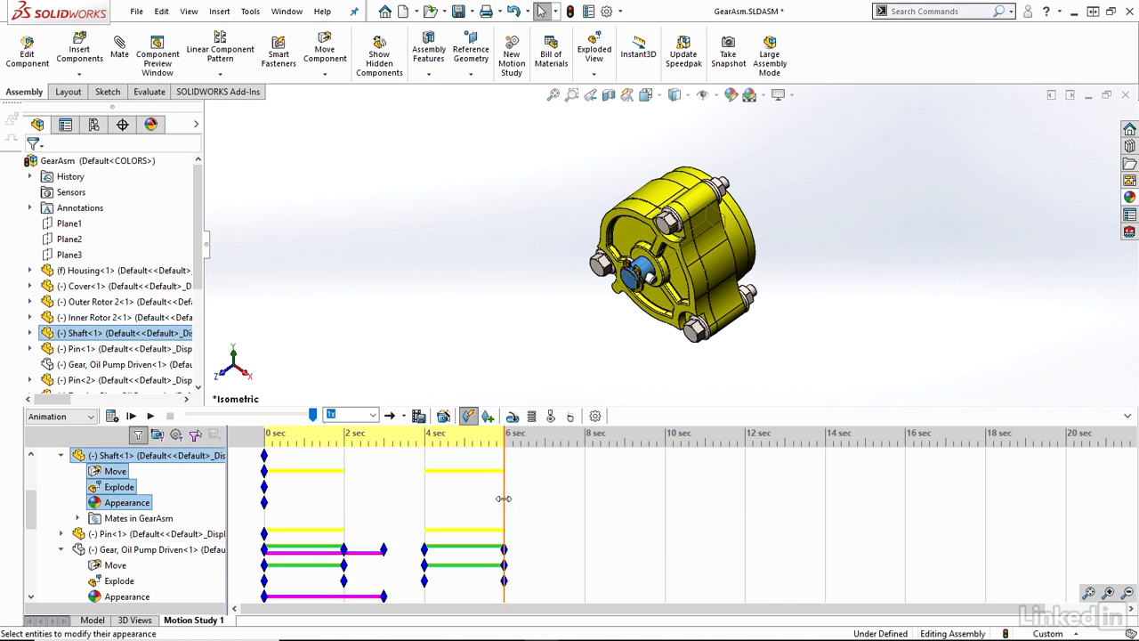
{"action": "left_click_drag", "start_coordinate": [504, 498], "coordinate": [465, 498]}
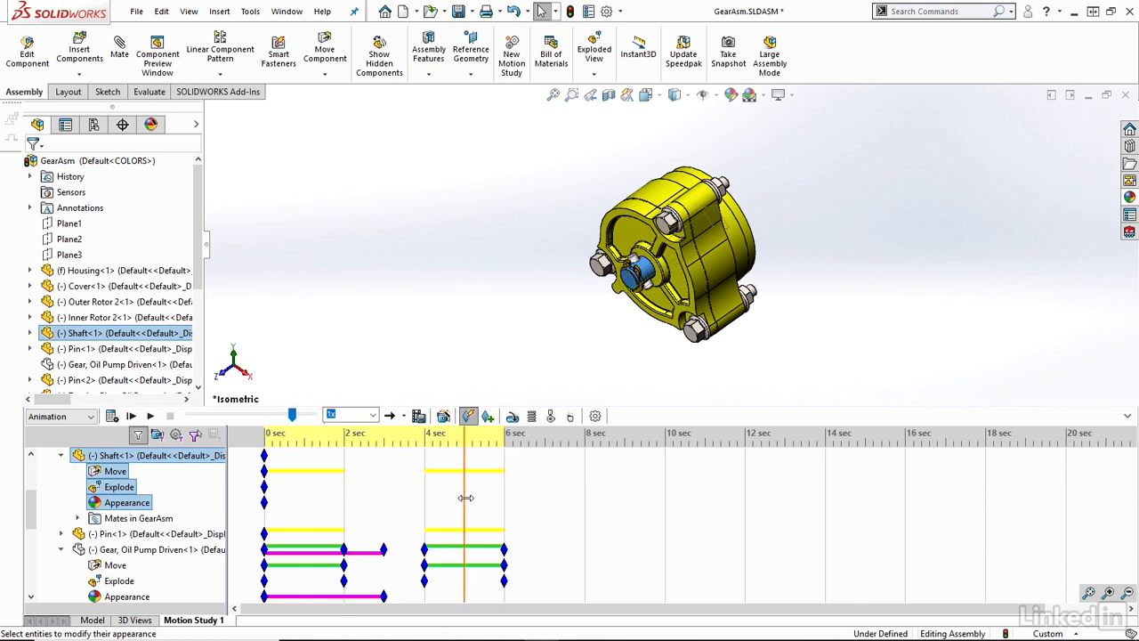
{"action": "right_click", "coordinate": [127, 506]}
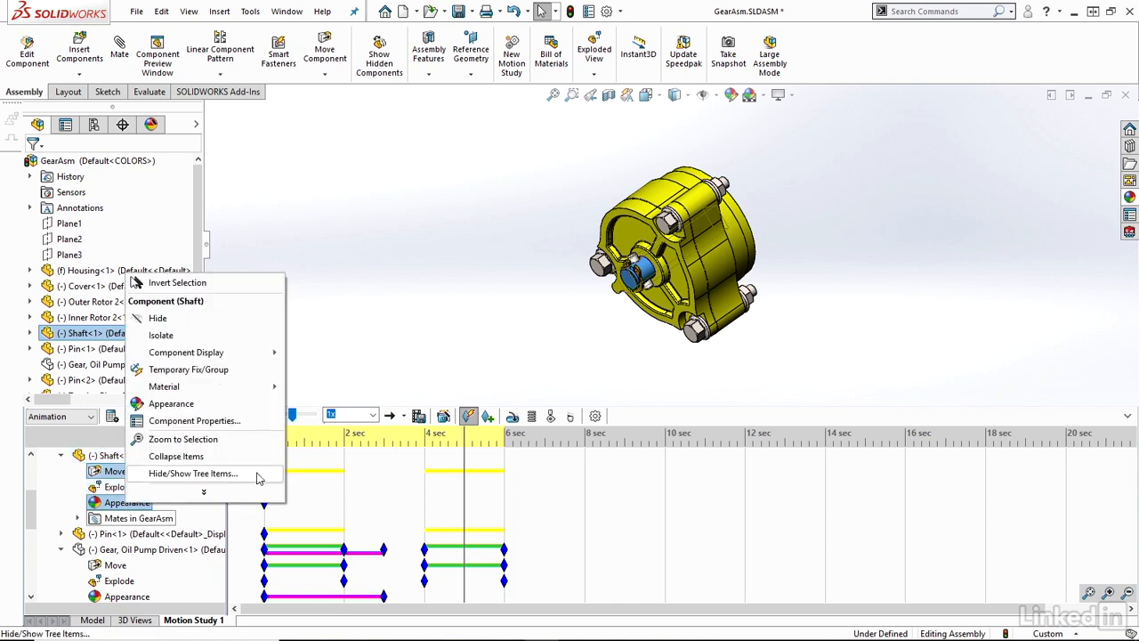
{"action": "left_click", "coordinate": [205, 404]}
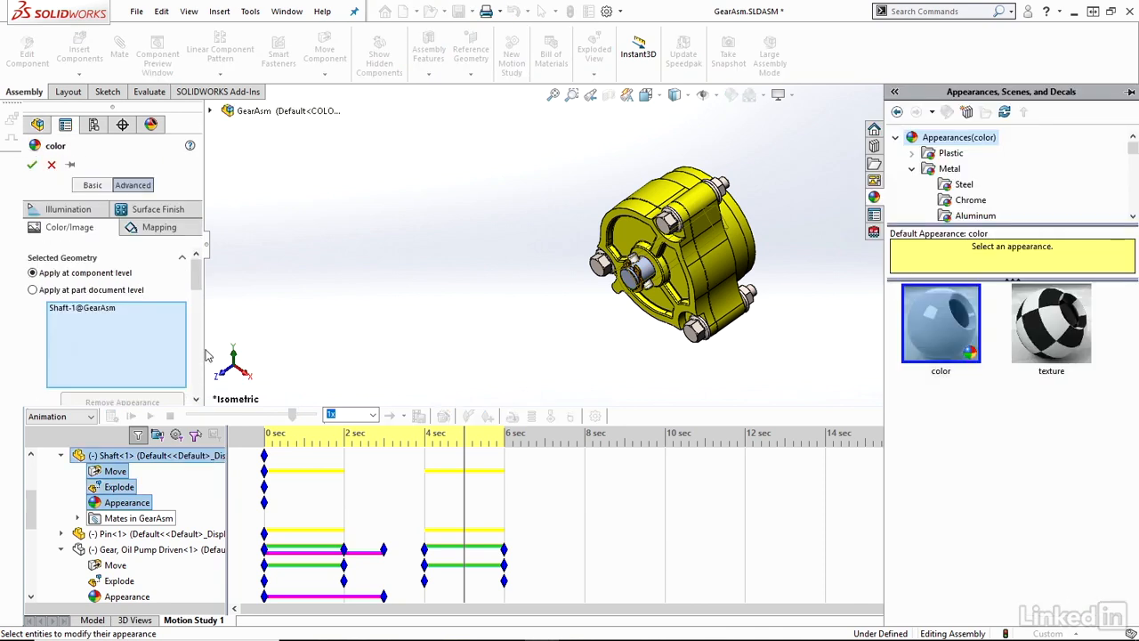
{"action": "left_click_drag", "start_coordinate": [198, 267], "coordinate": [201, 314]}
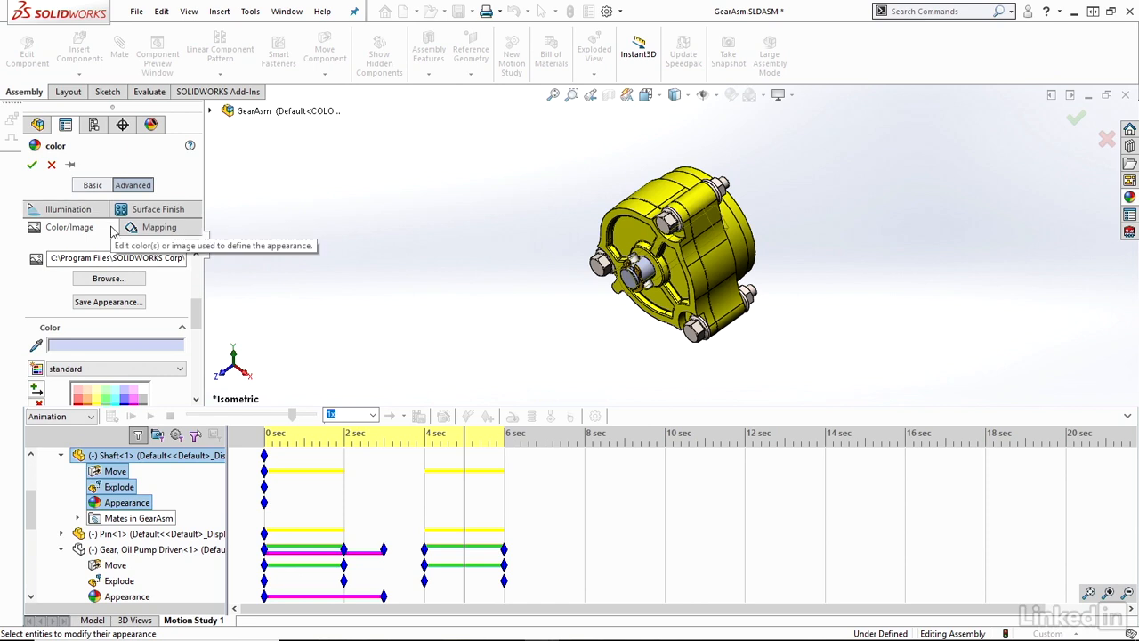
{"action": "left_click_drag", "start_coordinate": [199, 310], "coordinate": [177, 327]}
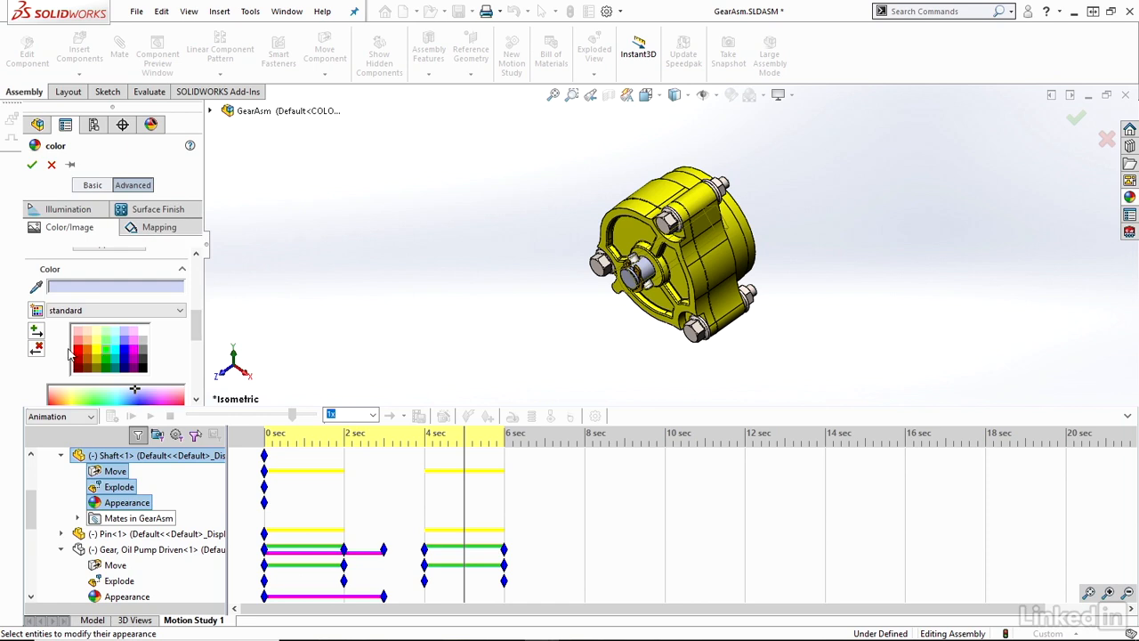
{"action": "left_click", "coordinate": [107, 354]}
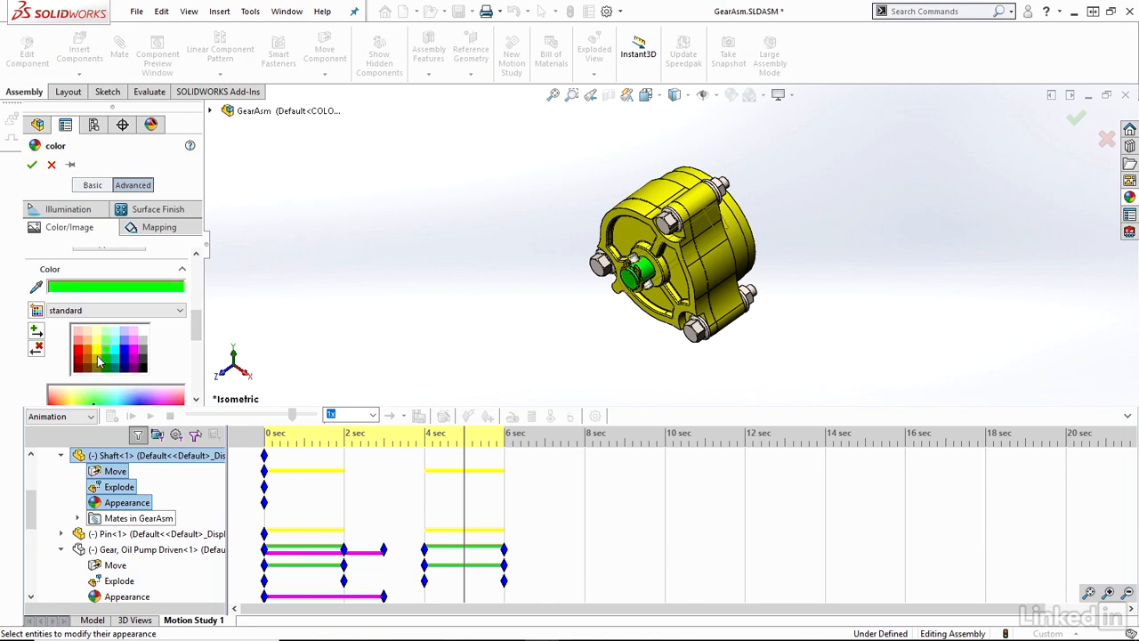
{"action": "left_click", "coordinate": [31, 166]}
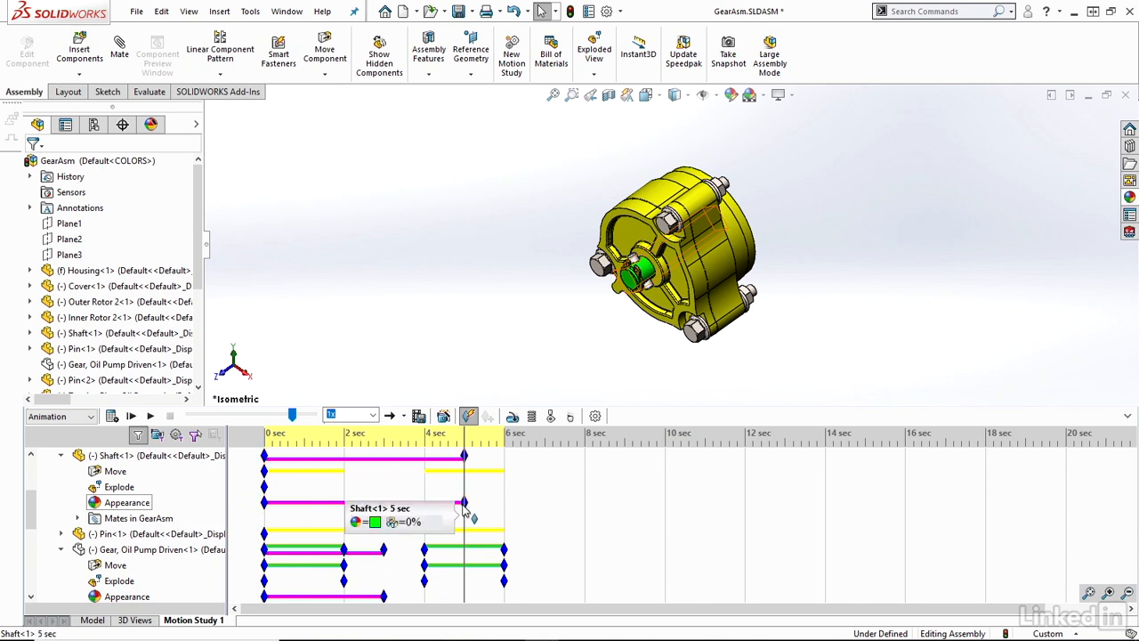
{"action": "left_click", "coordinate": [131, 417]}
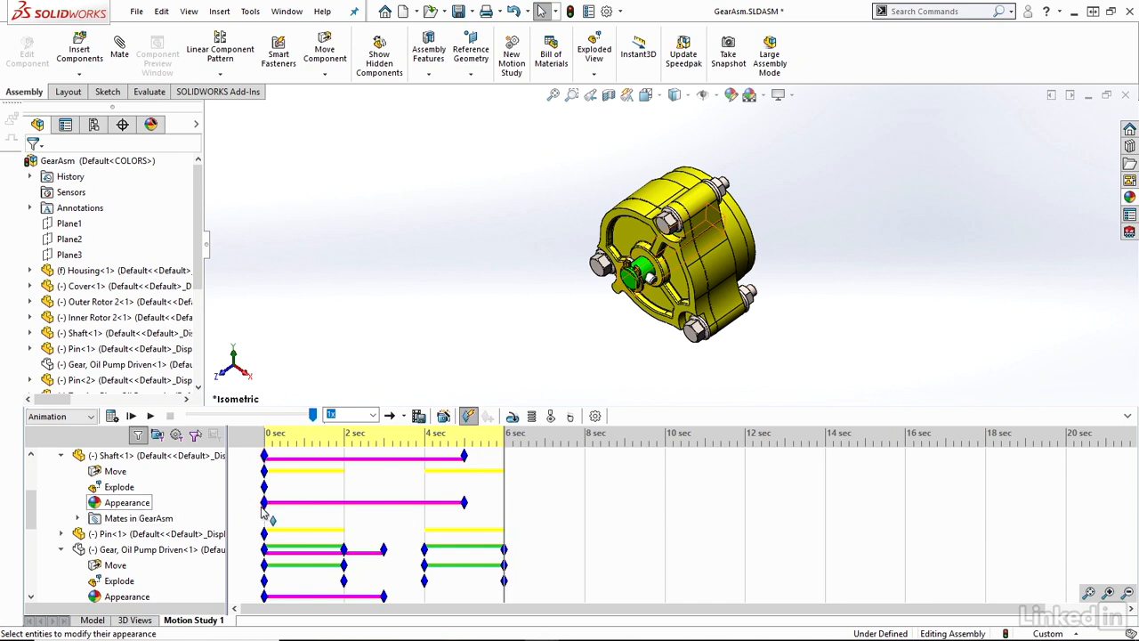
Copy the shaft's 0-second appearance key to 4 seconds and replay the animation
{"action": "mouse_move", "coordinate": [264, 508]}
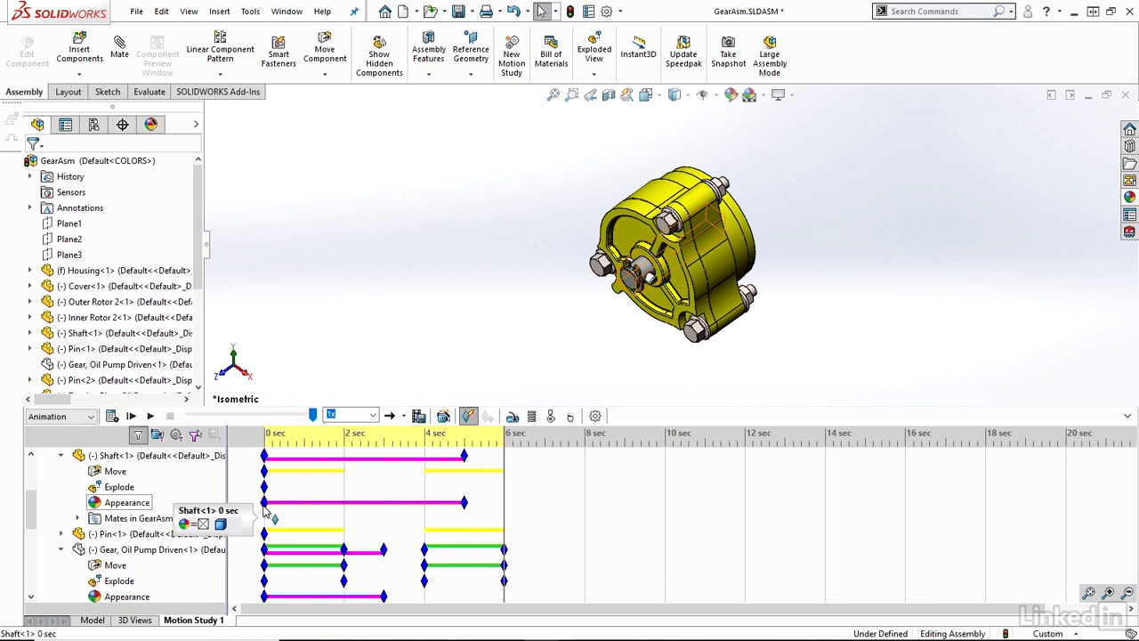
{"action": "left_click_drag", "start_coordinate": [270, 508], "coordinate": [426, 525]}
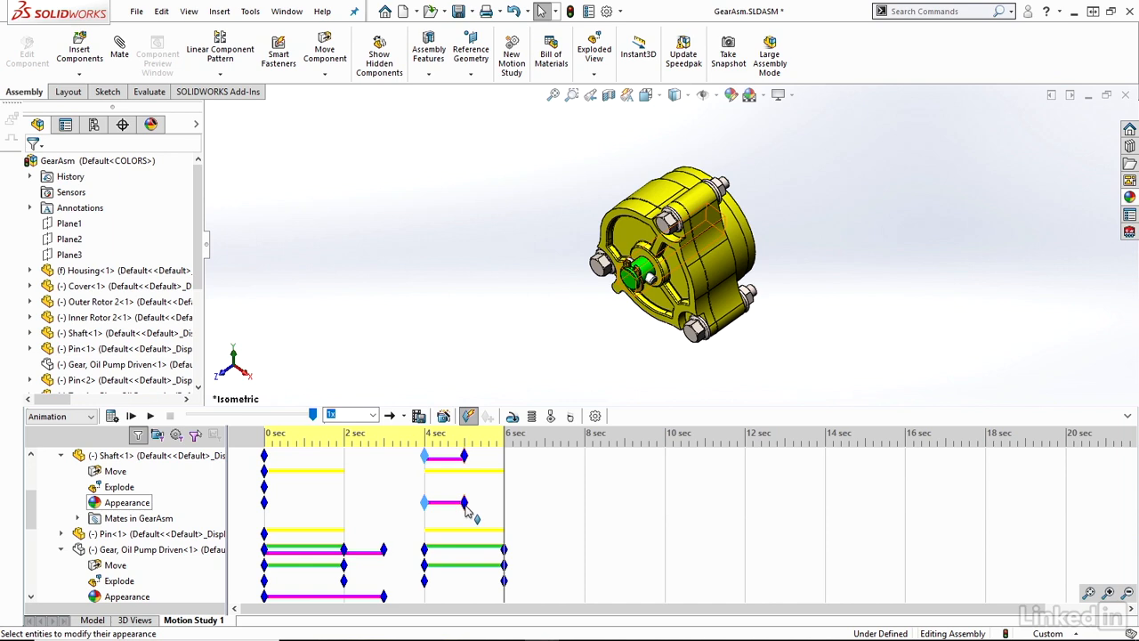
{"action": "left_click", "coordinate": [131, 415]}
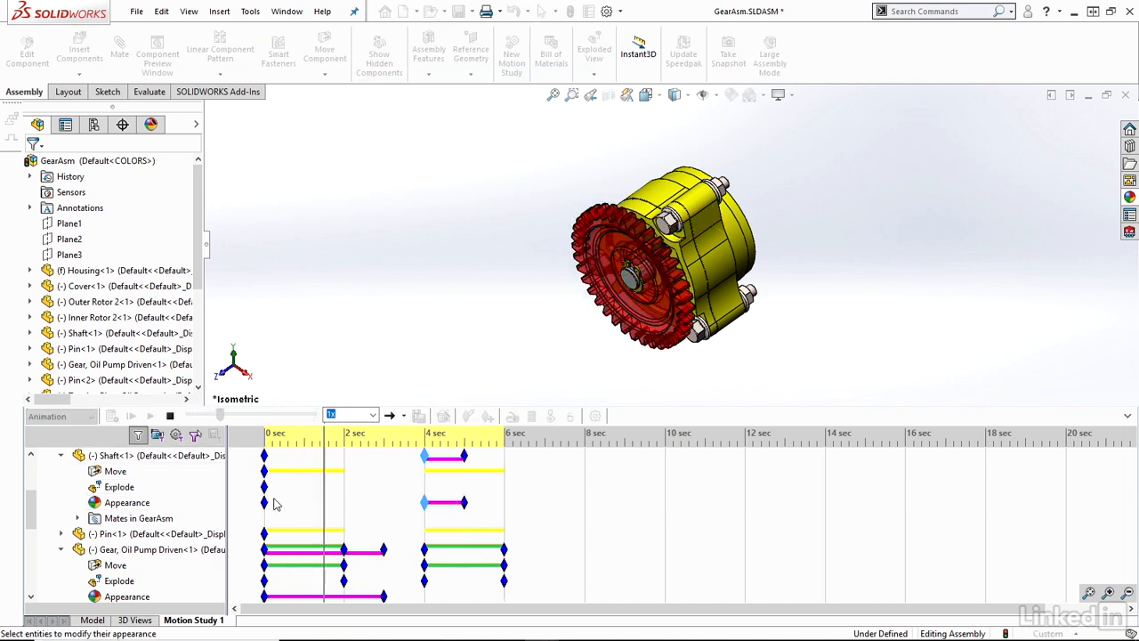